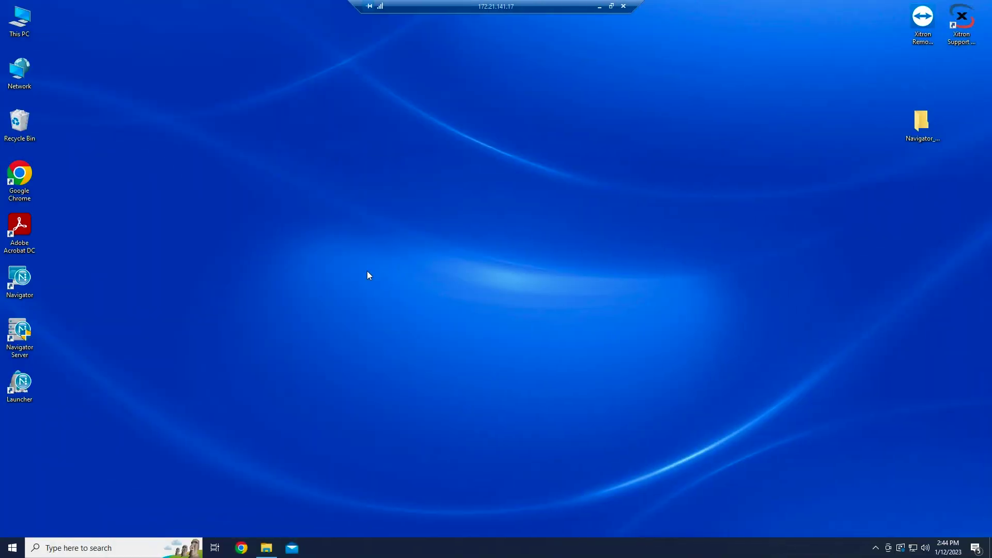
Step: Search the Start menu for 'ldk' and launch LDK Tool from the results
click(14, 548)
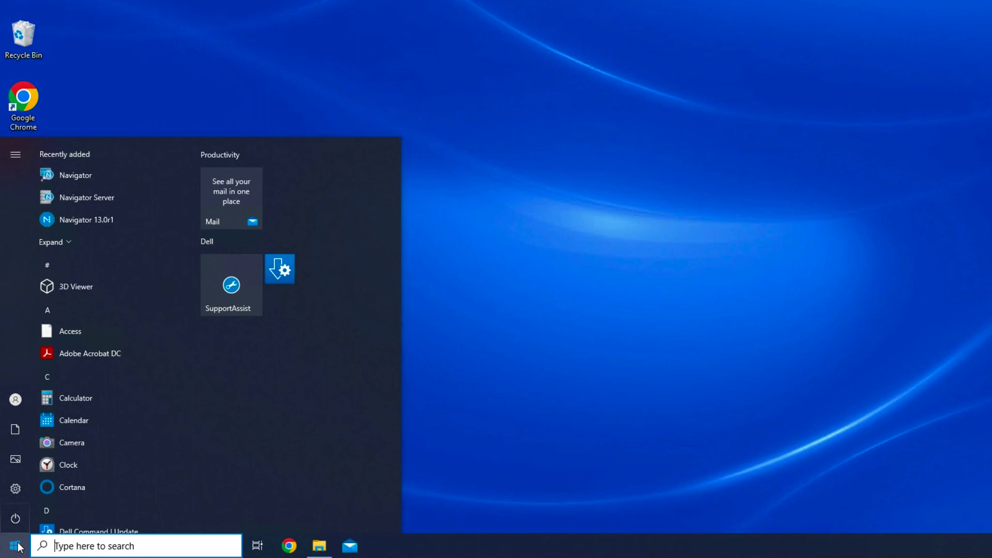
text(ldk)
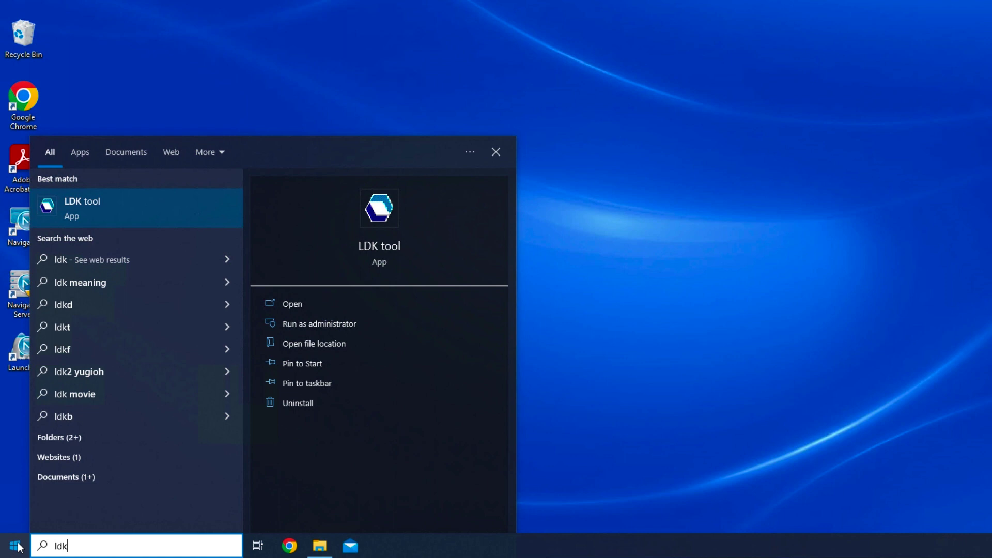
key(Return)
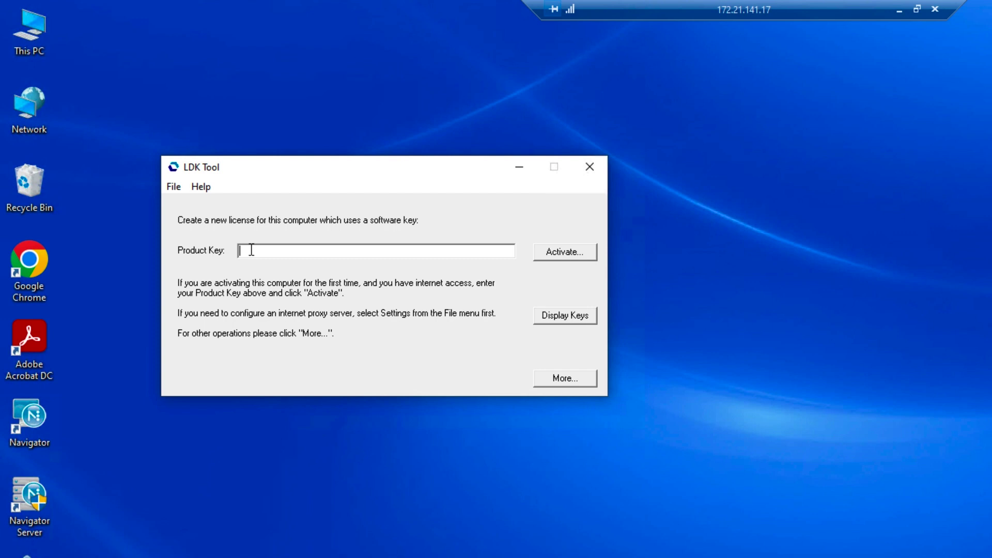
Step: Paste the product key, activate it as a new software key, and dismiss the success message
key(ctrl+v)
click(563, 252)
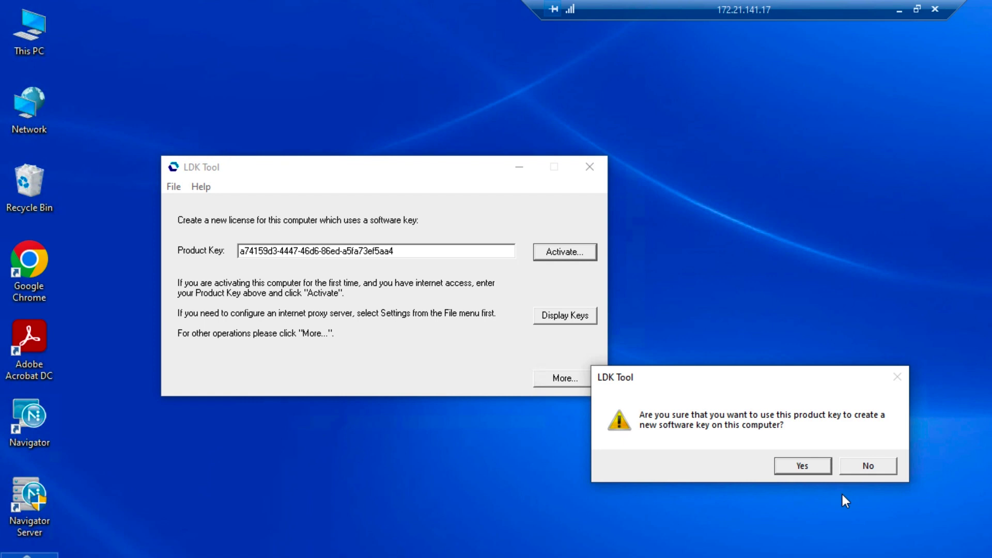
click(813, 470)
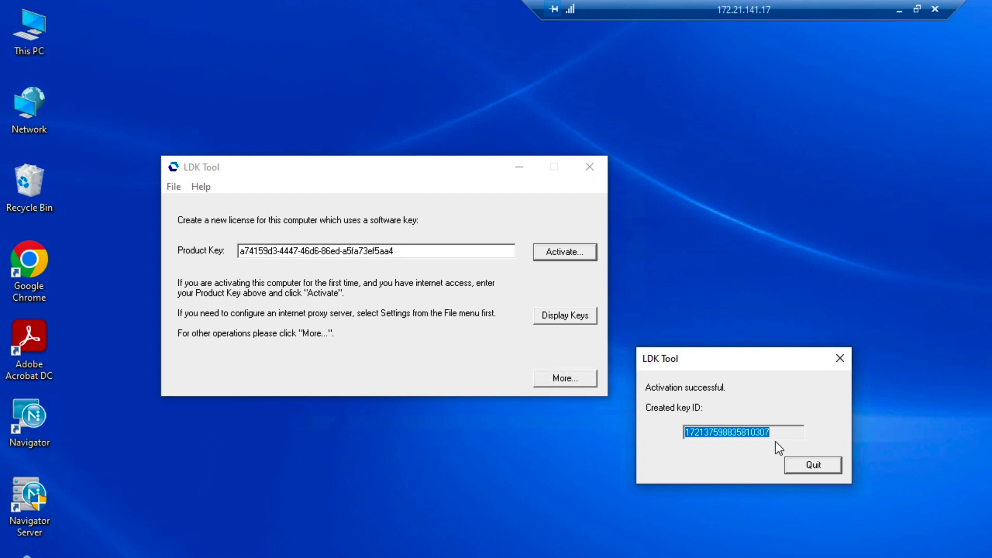
click(809, 466)
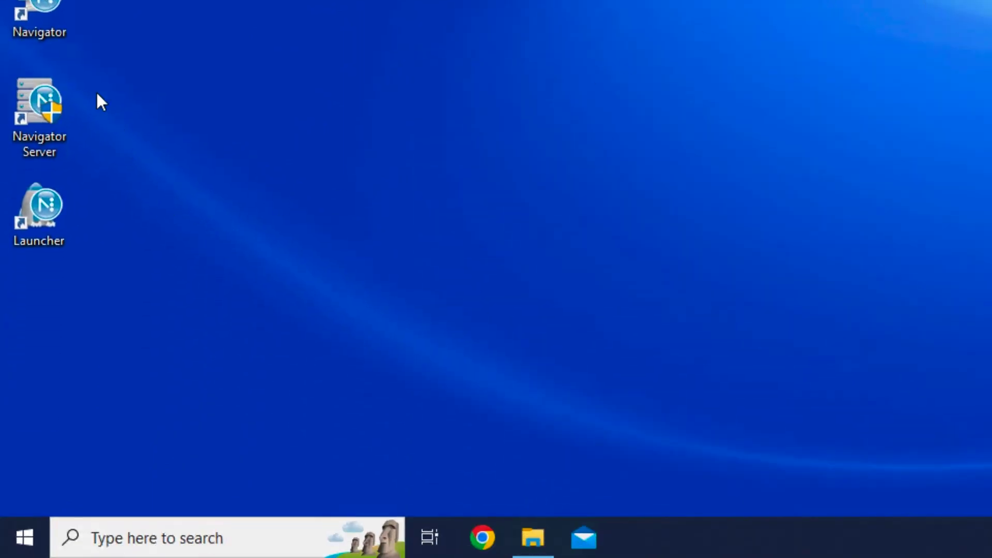
Step: Start the Navigator RIP, dismiss the demo notice and license information, then shut Navigator down
click(39, 109)
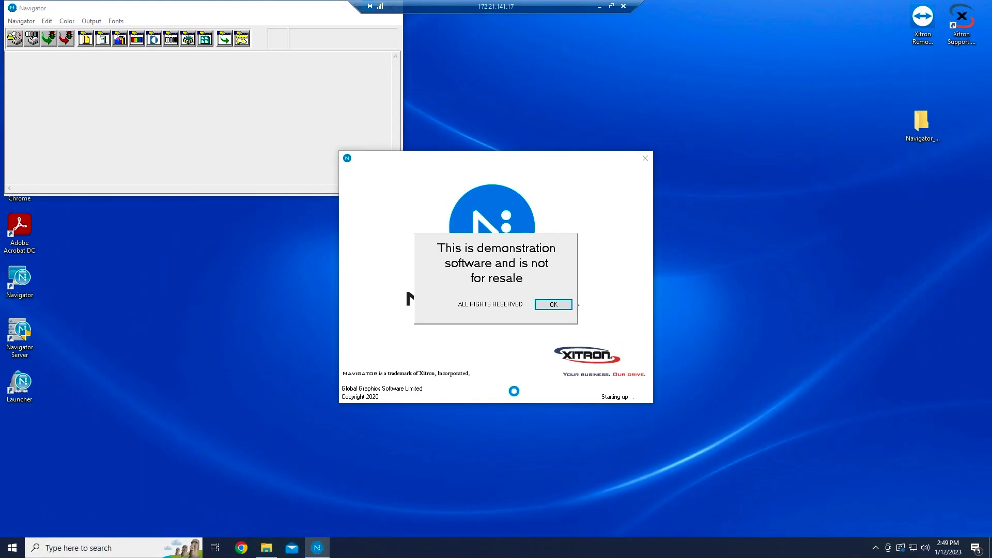
click(571, 308)
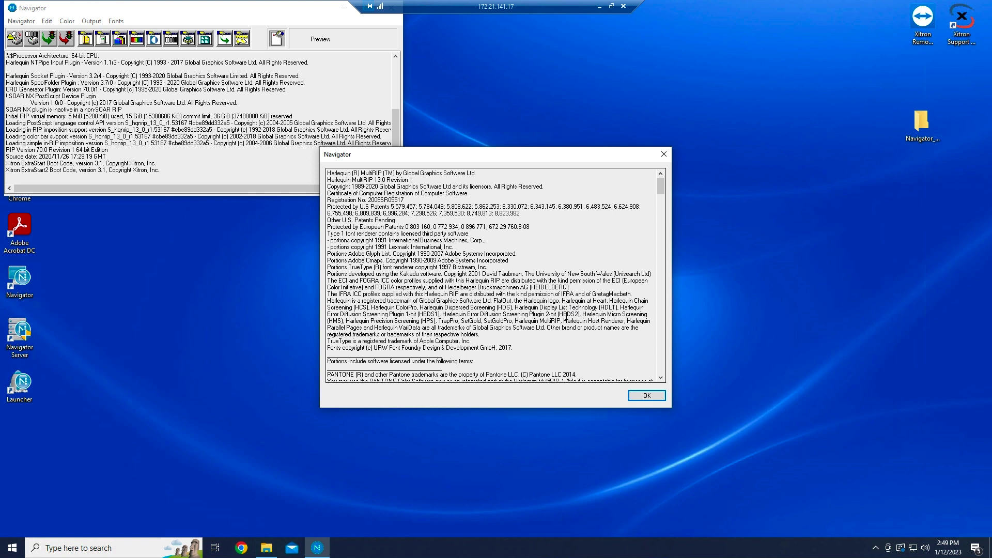
click(654, 397)
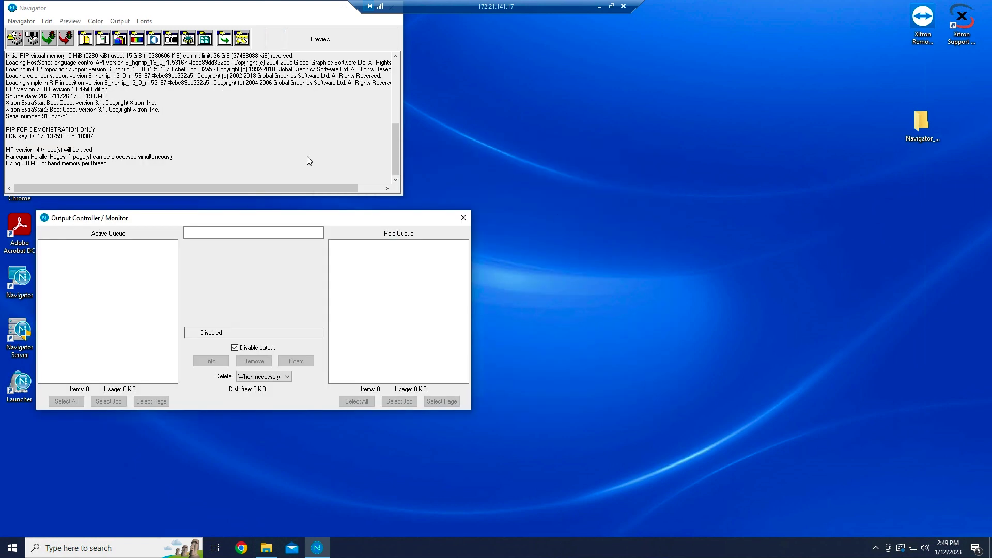
drag(275, 13, 328, 28)
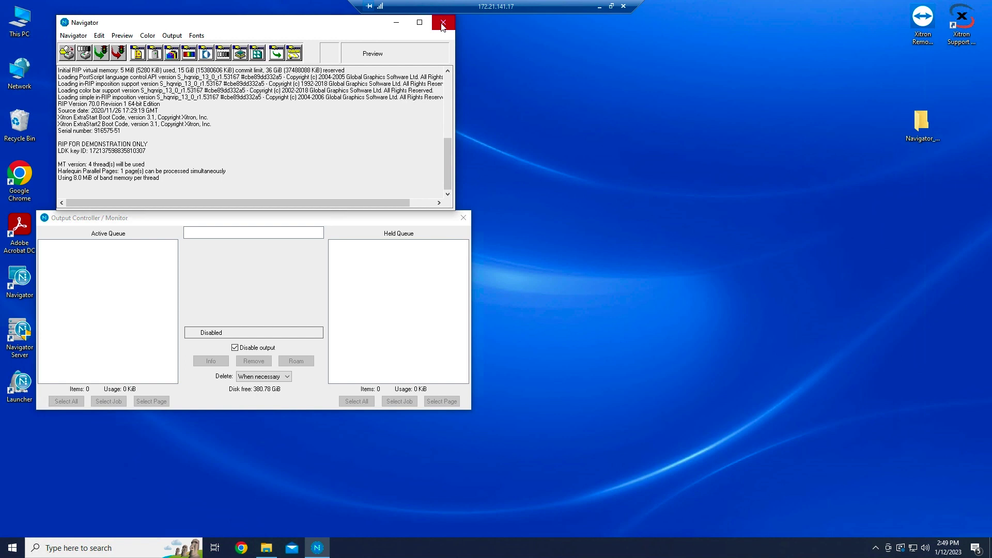
click(443, 23)
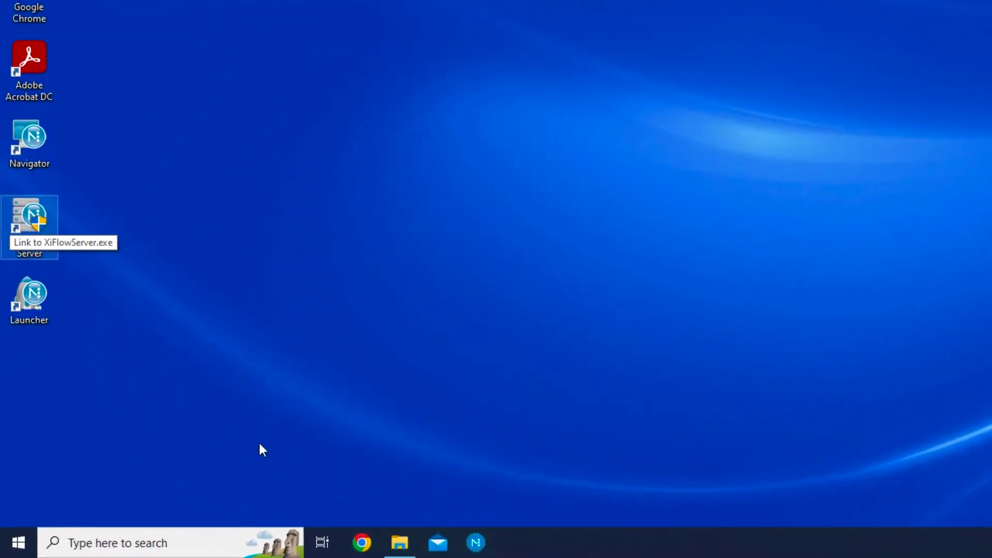
Step: Reopen LDK Tool by searching 'LDK' in the Start menu
click(20, 543)
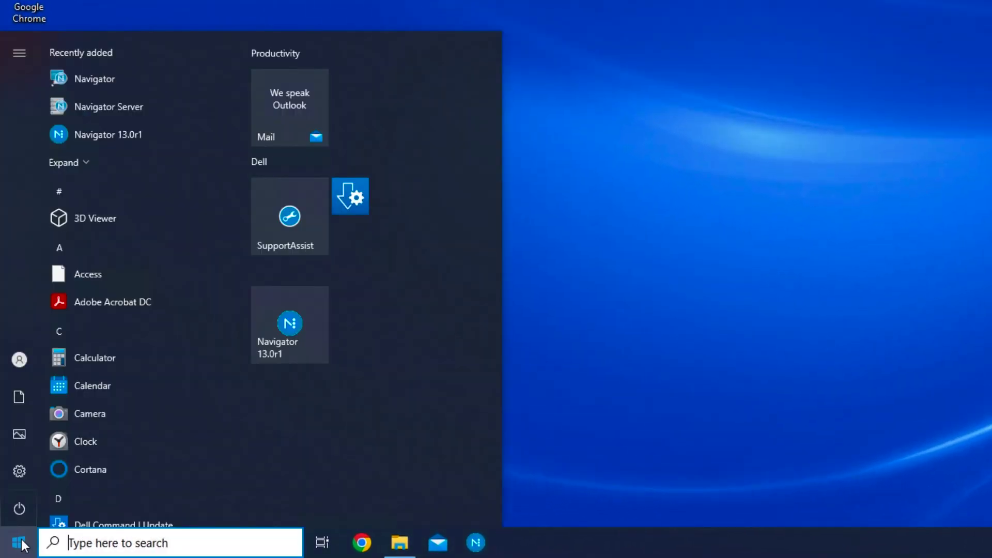
text(LDK)
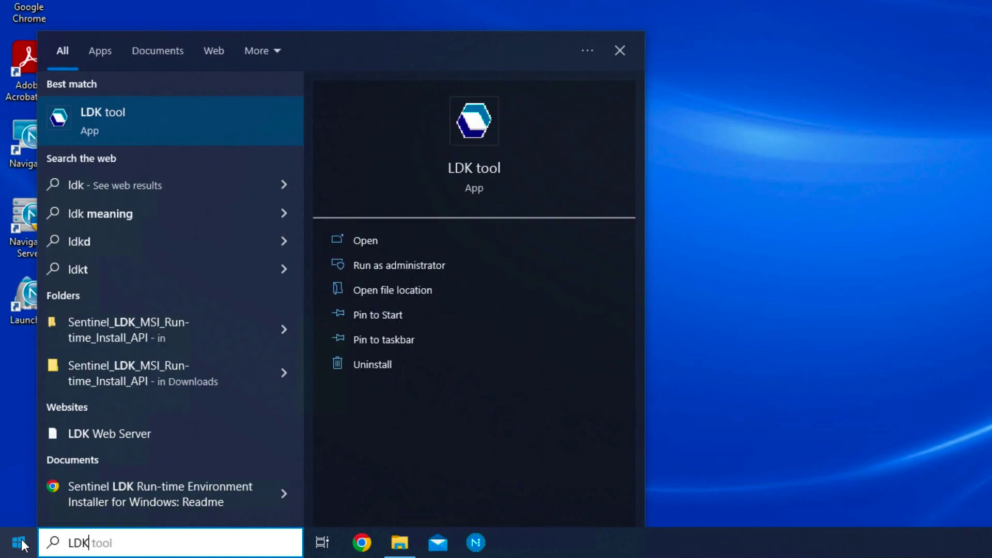
click(153, 135)
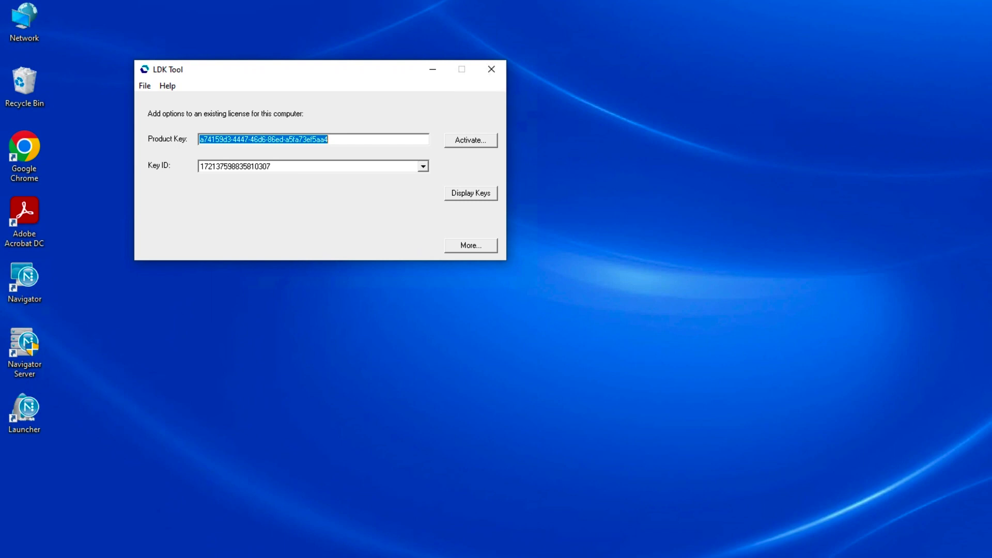
click(25, 411)
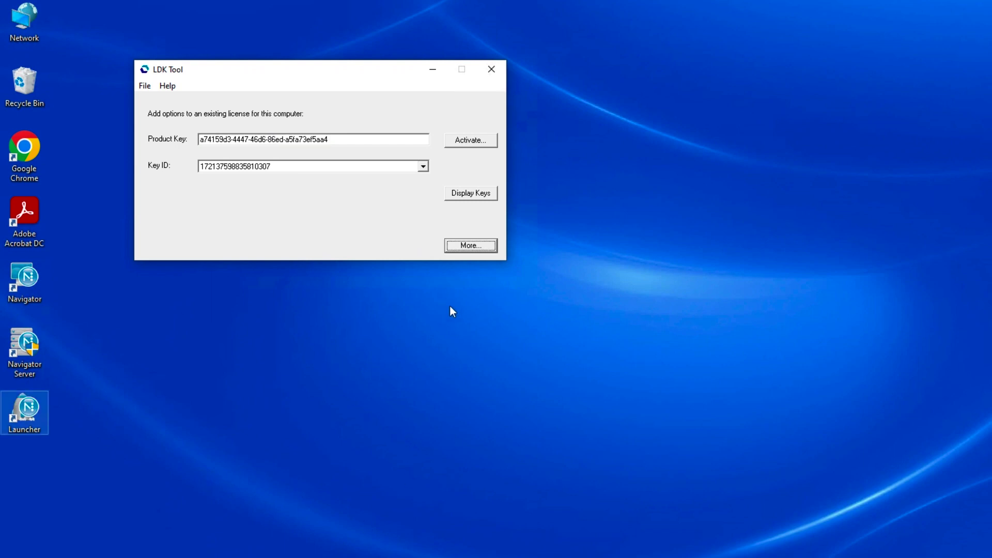
click(472, 247)
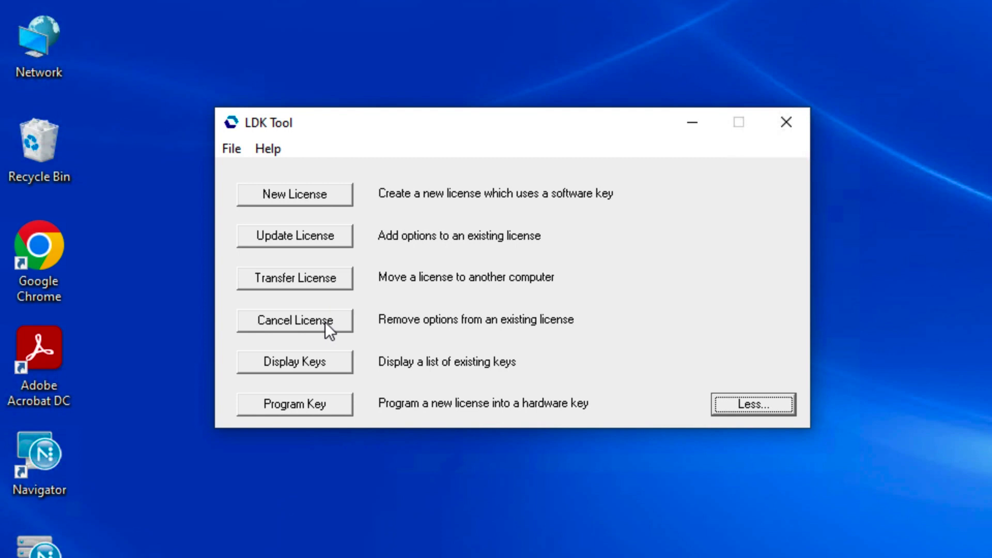
click(304, 362)
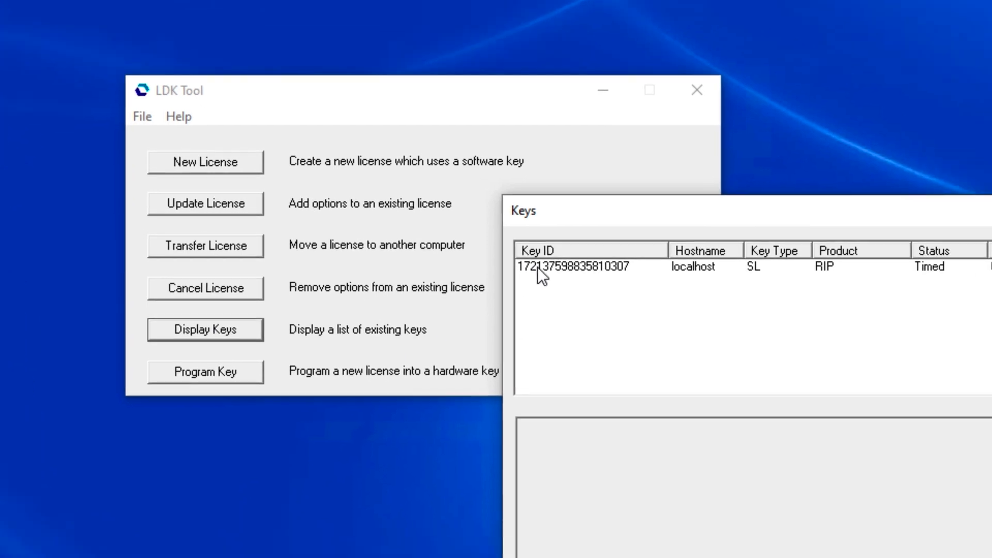
click(627, 299)
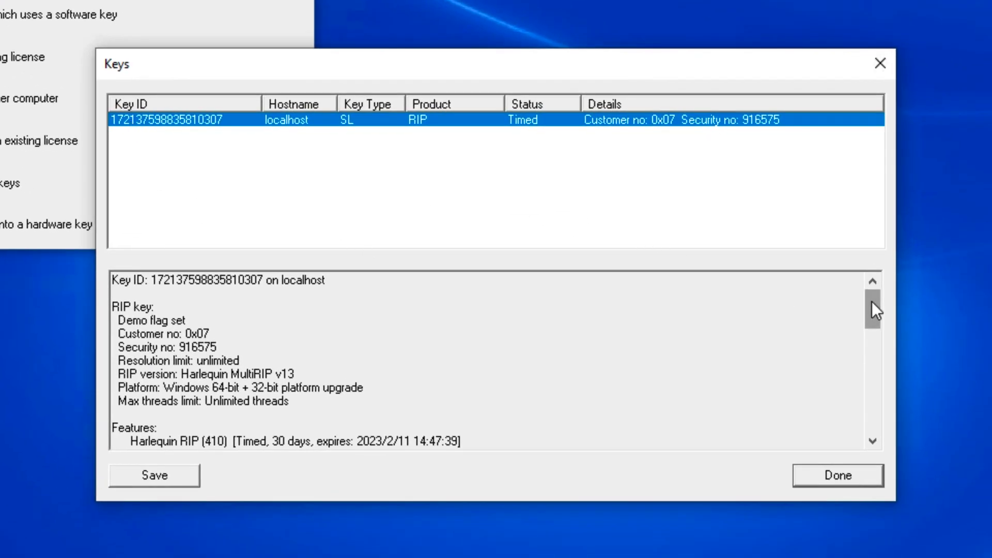
drag(872, 302, 863, 271)
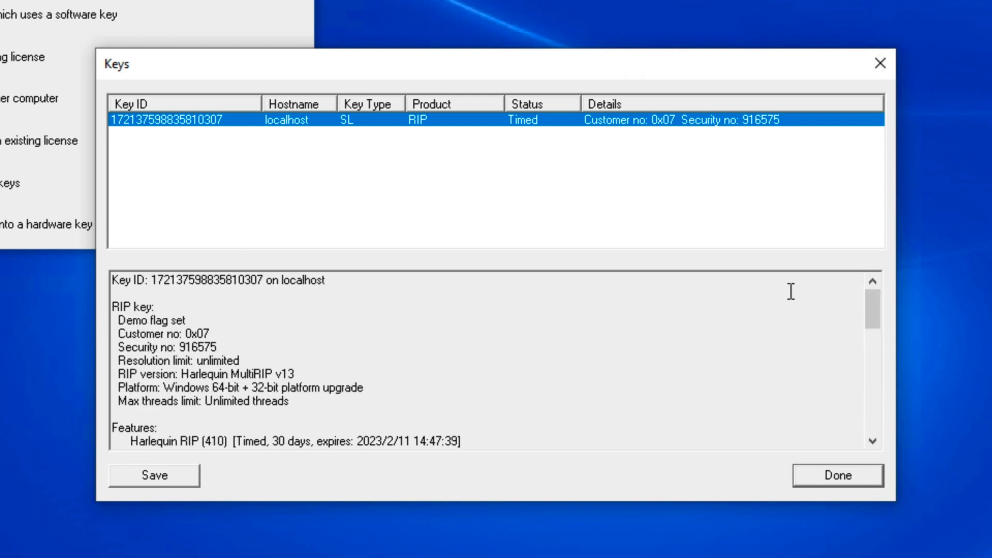
click(815, 474)
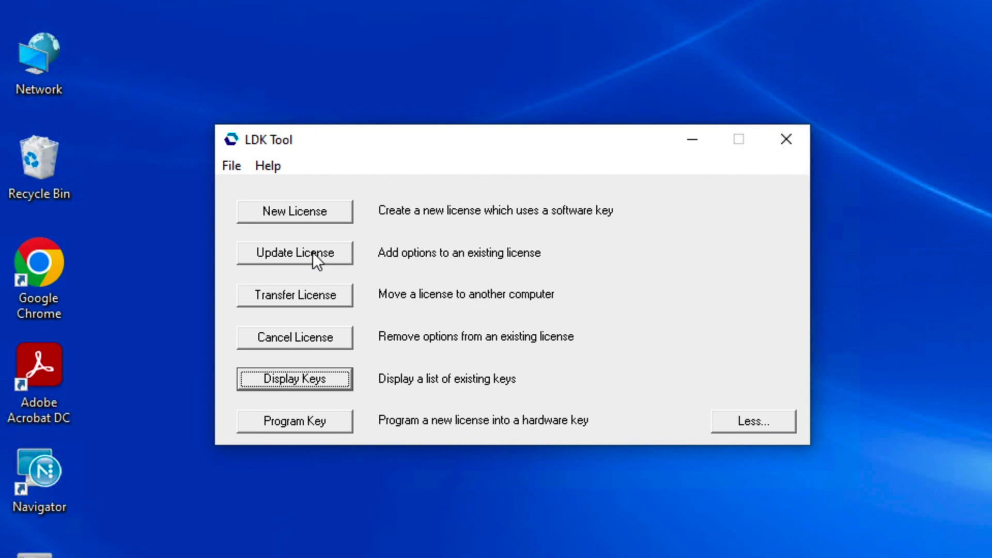
Step: Update this computer's license online, replacing the old product key with the new one and confirming
click(315, 258)
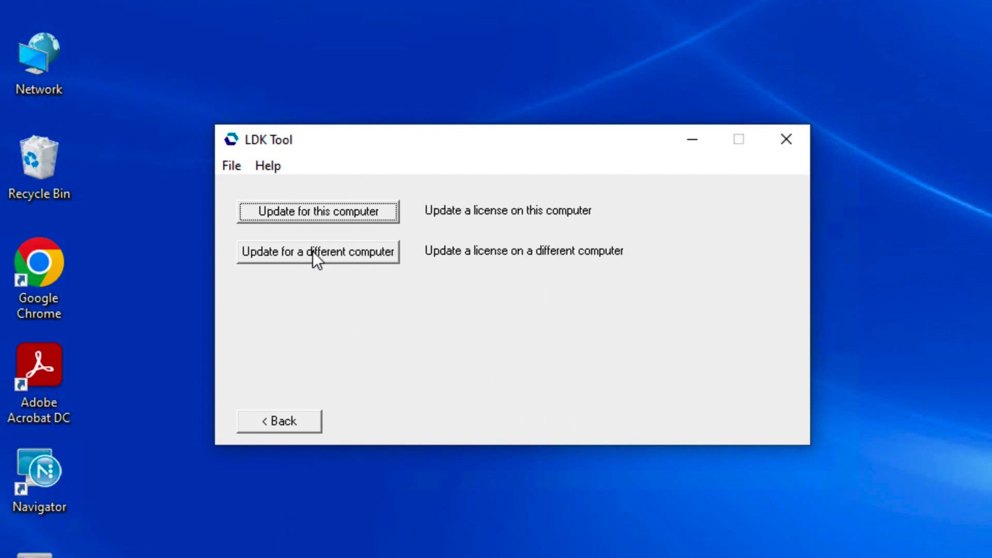
click(312, 208)
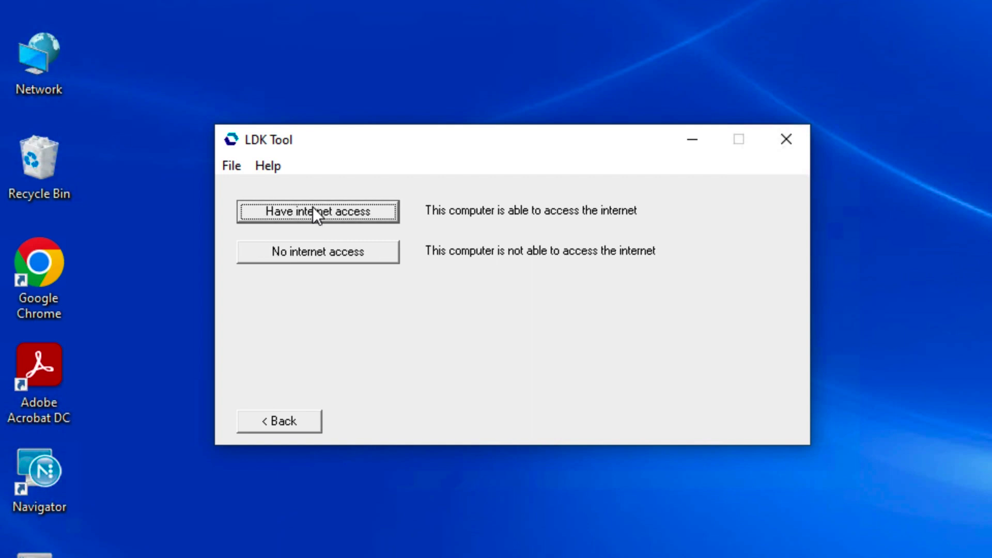
click(313, 209)
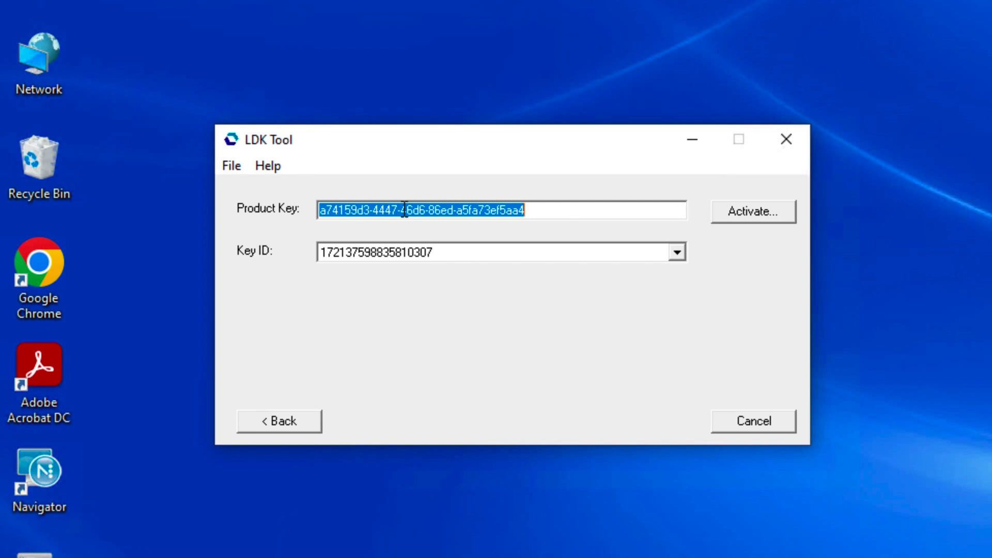
key(BackSpace)
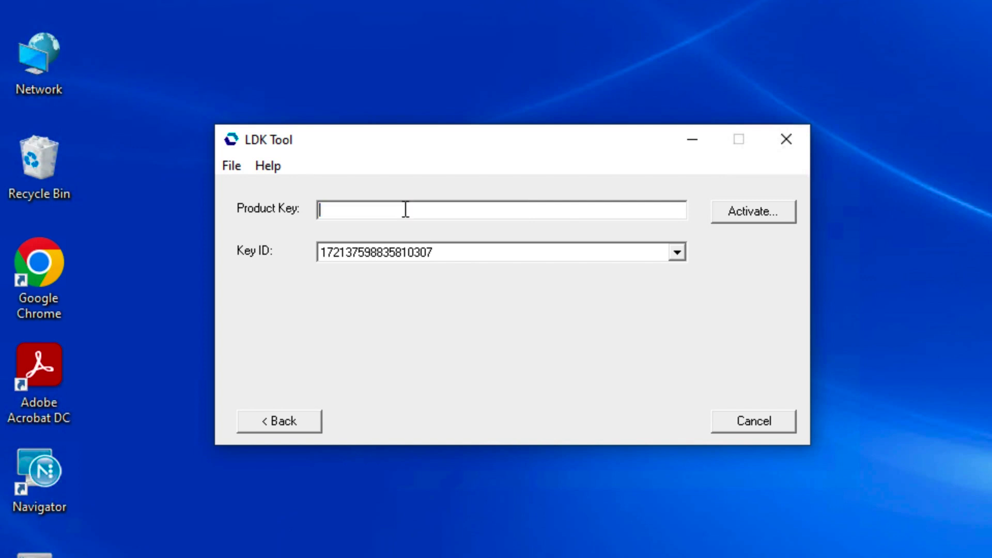
key(ctrl+v)
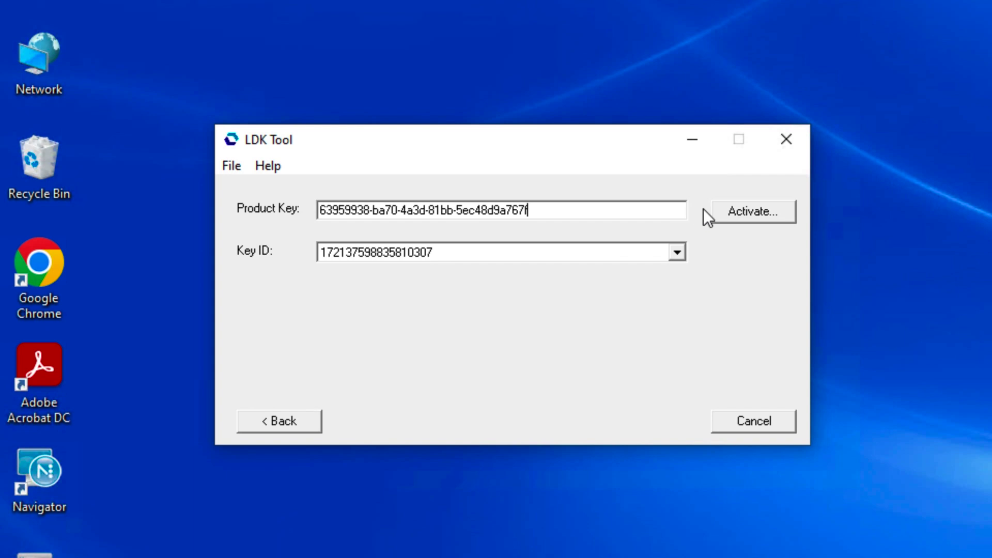
click(737, 213)
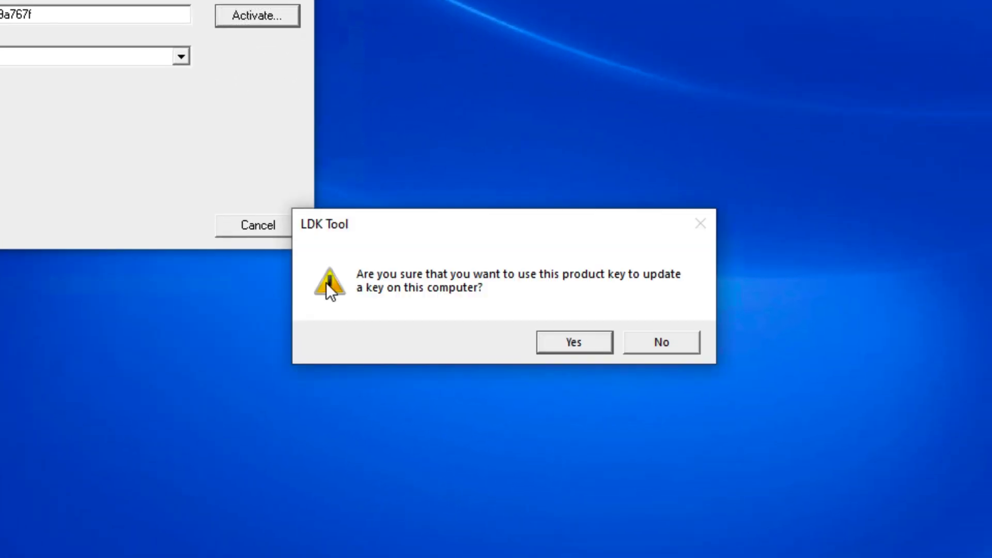
click(584, 337)
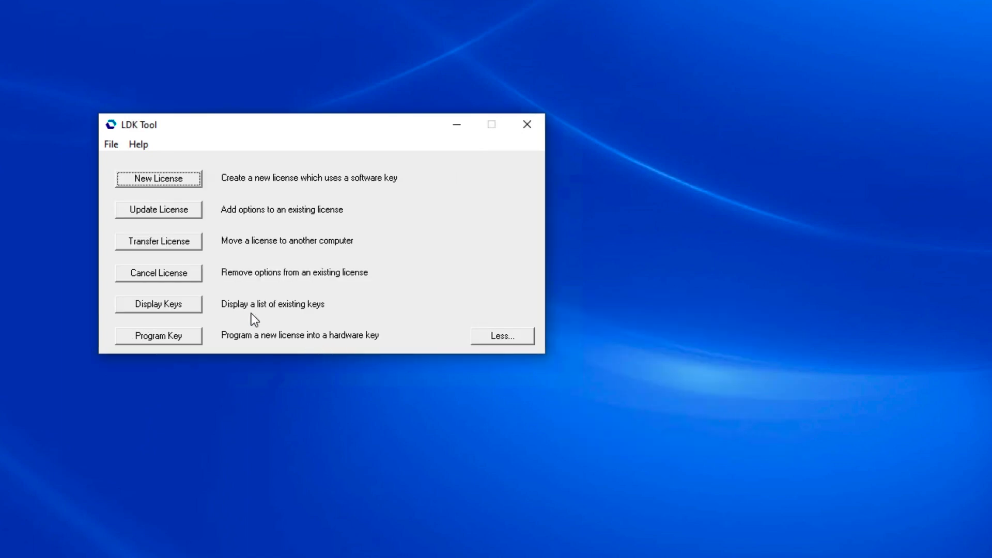
click(160, 307)
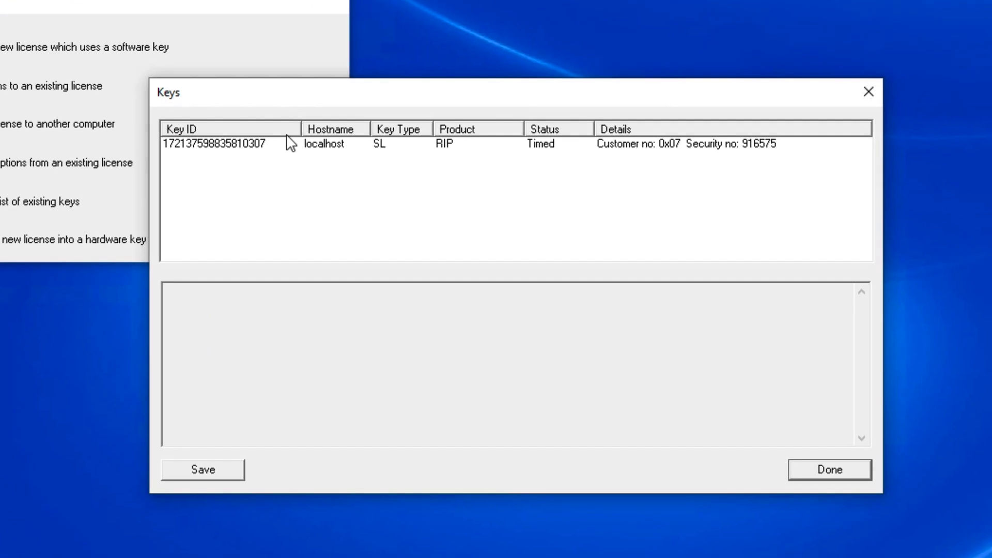
click(279, 144)
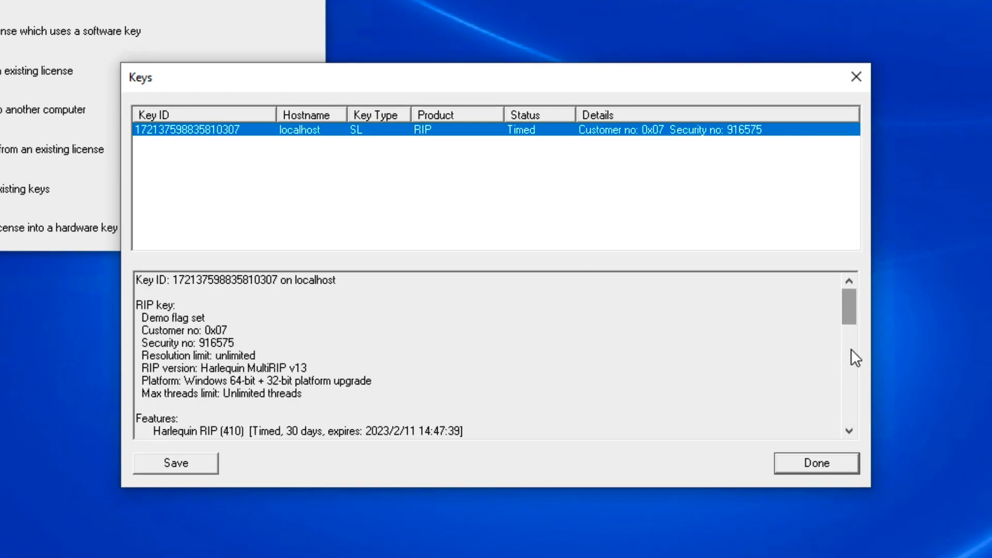
drag(851, 350, 853, 392)
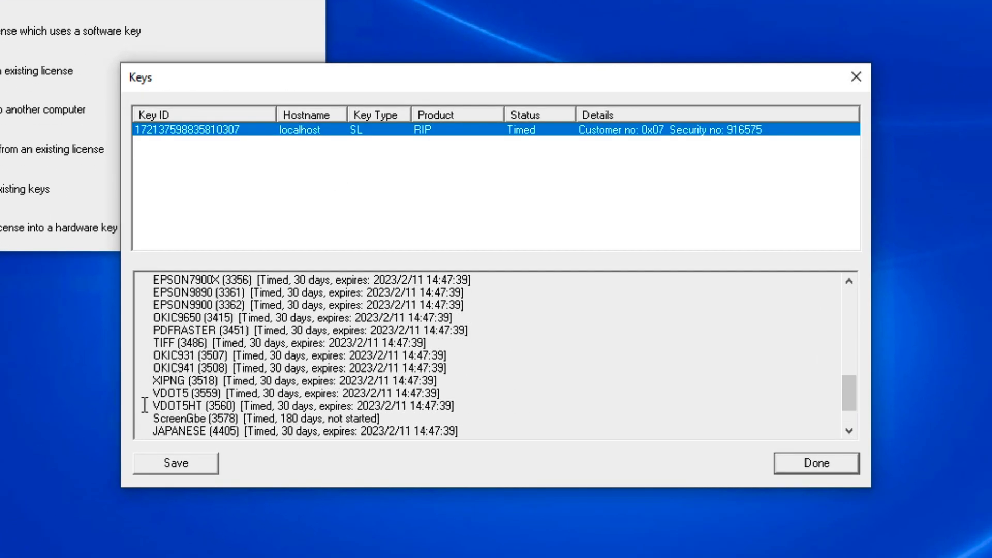
drag(148, 418, 248, 419)
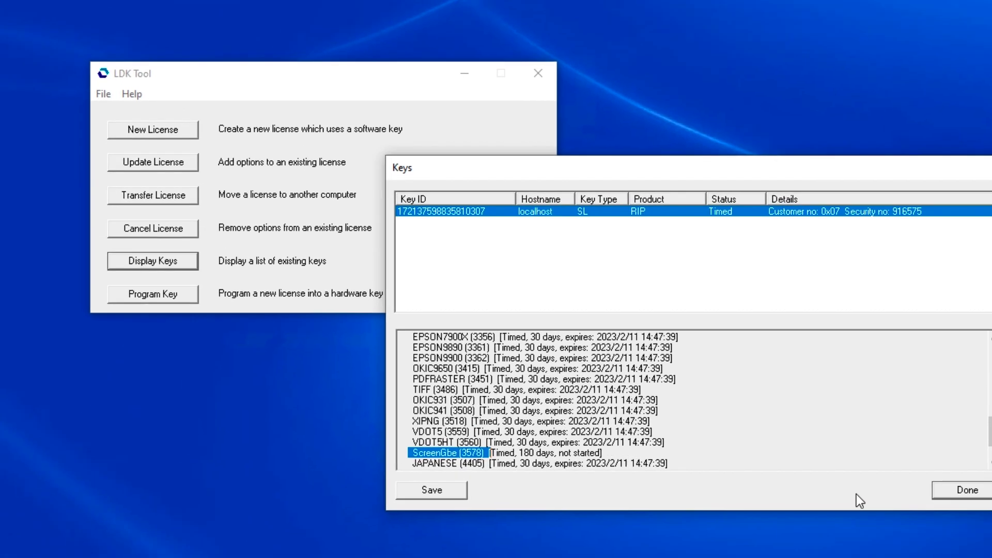
key(Escape)
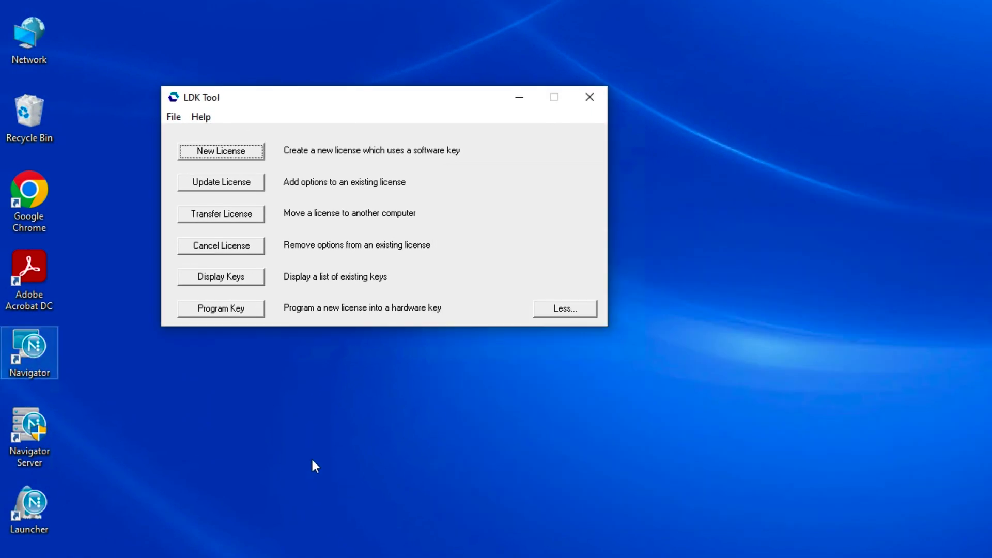
Step: Open the Program Key page, then close LDK Tool
click(247, 309)
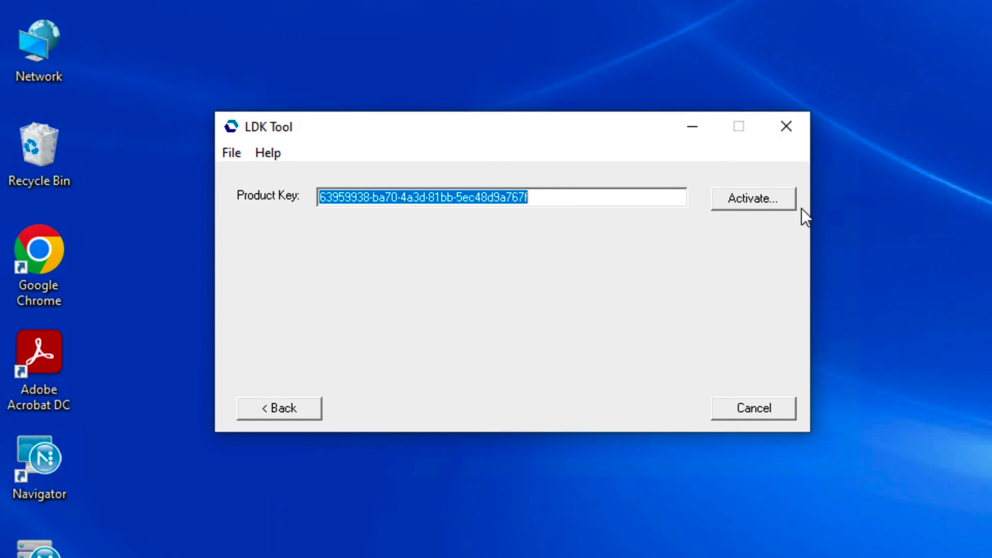
click(788, 127)
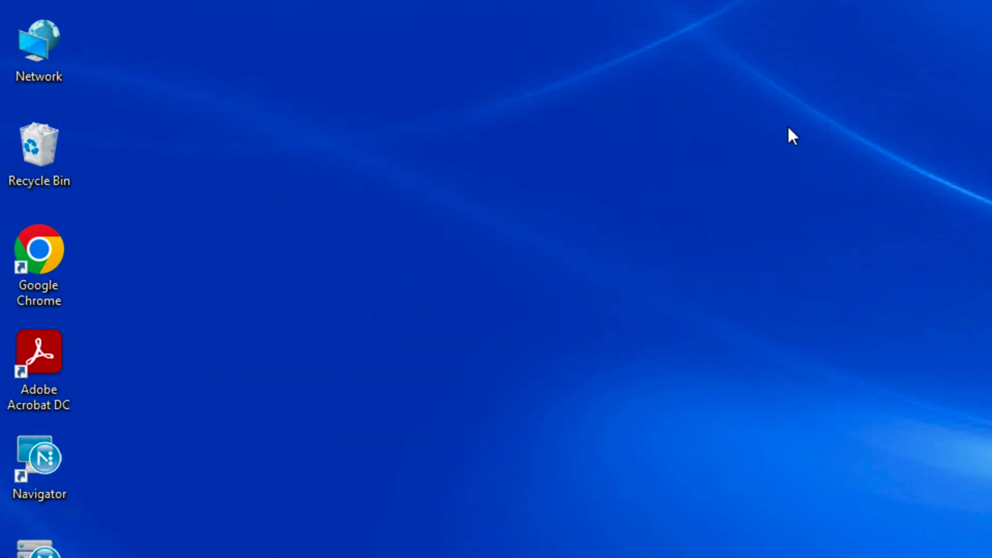